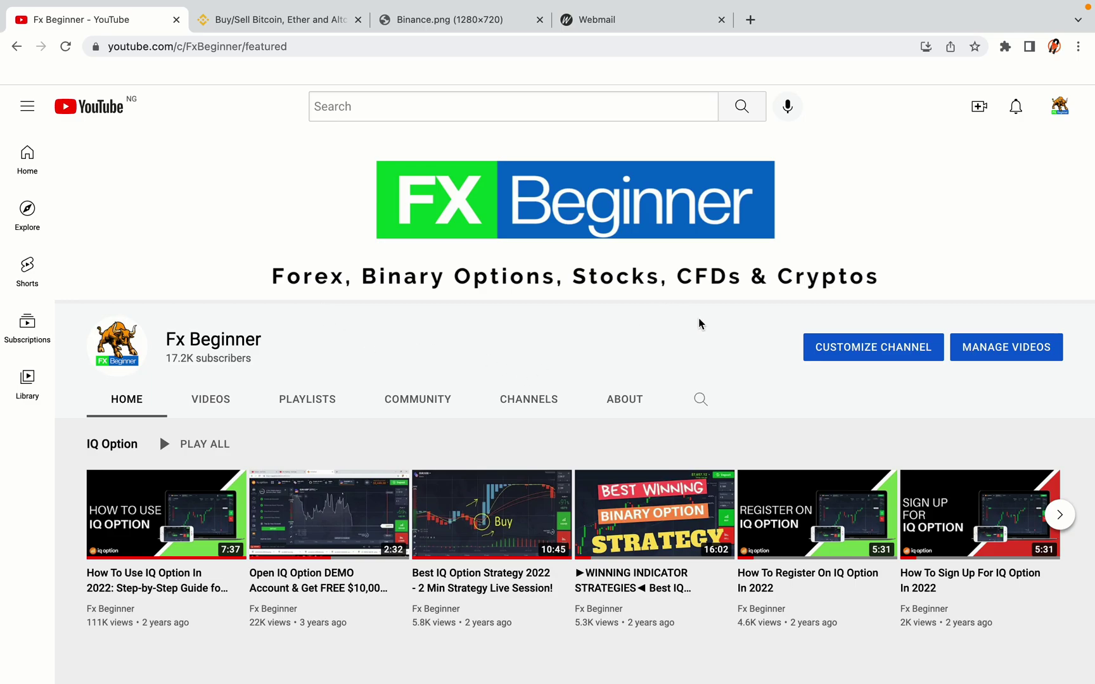
- Switch from the YouTube channel page to the Binance 'Buy/Sell Bitcoin' tab
{"action": "left_click", "coordinate": [271, 20]}
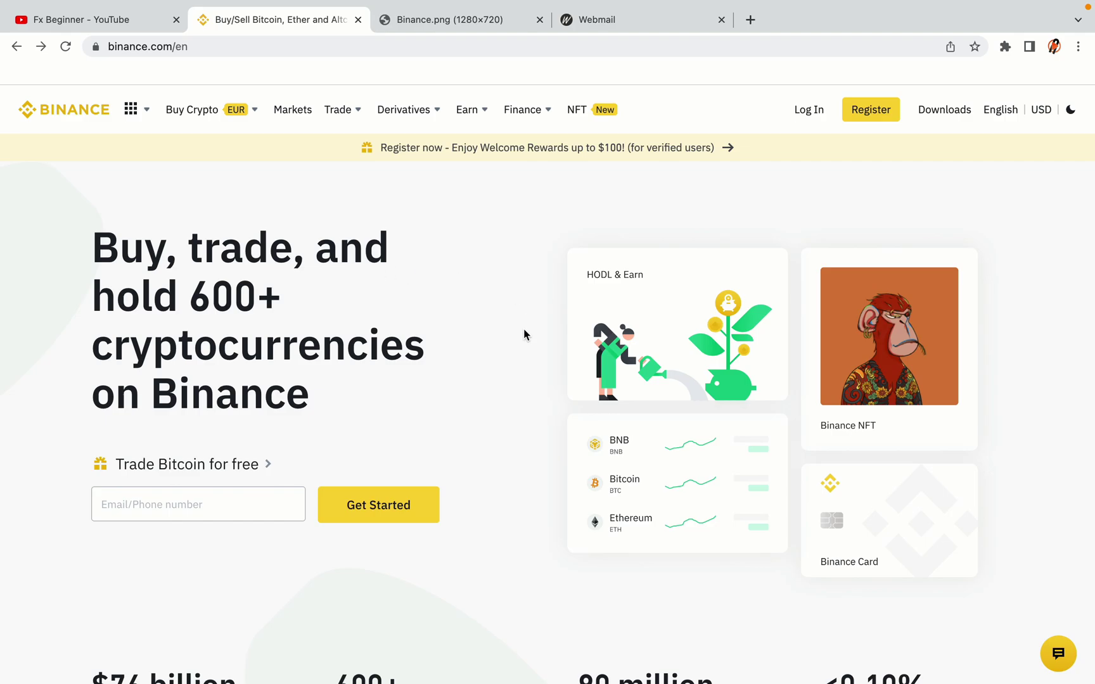
{"action": "scroll", "coordinate": [531, 377], "scroll_direction": "down", "scroll_amount": 4}
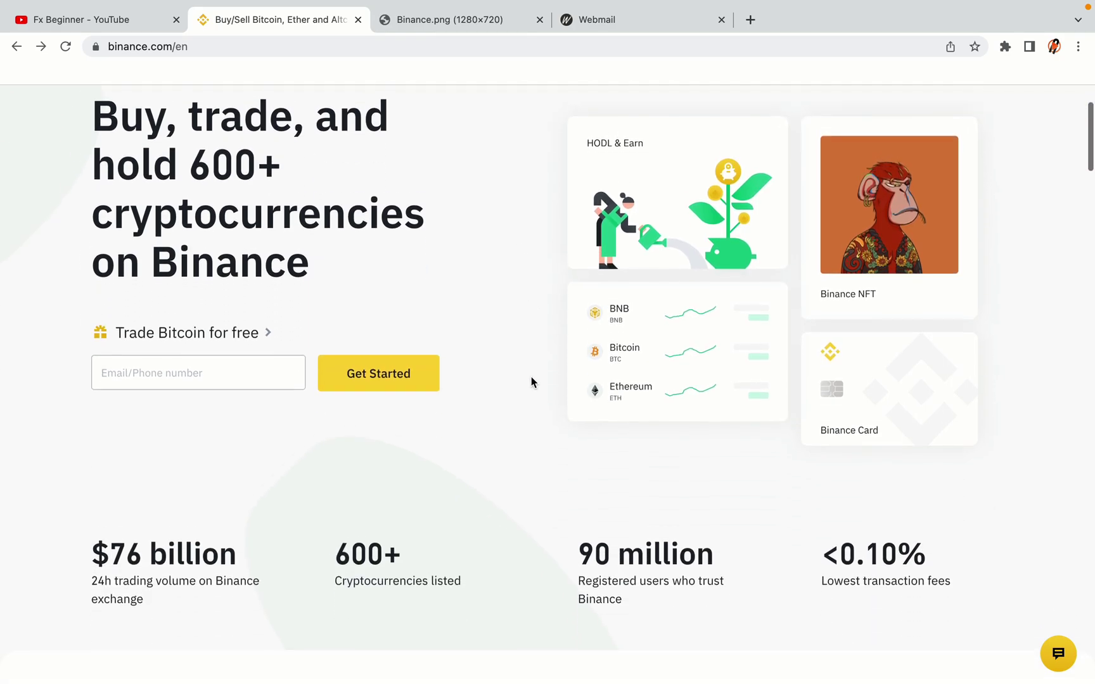
{"action": "scroll", "coordinate": [531, 382], "scroll_direction": "down", "scroll_amount": 1}
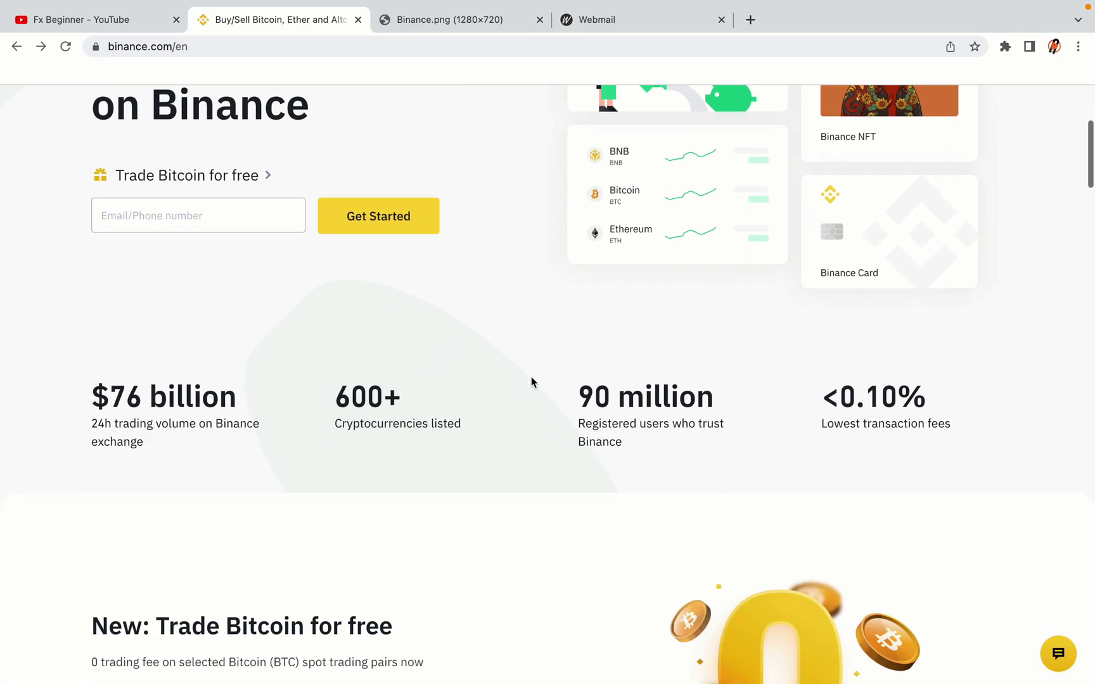
{"action": "scroll", "coordinate": [531, 382], "scroll_direction": "down", "scroll_amount": 5}
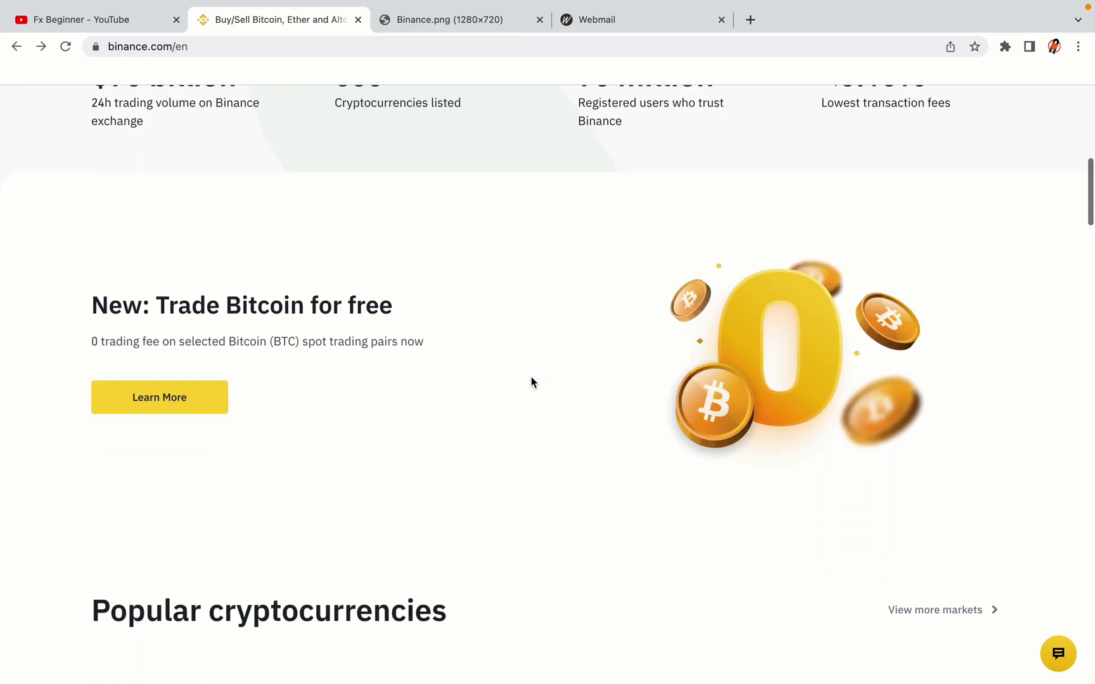
{"action": "scroll", "coordinate": [531, 382], "scroll_direction": "up", "scroll_amount": 3}
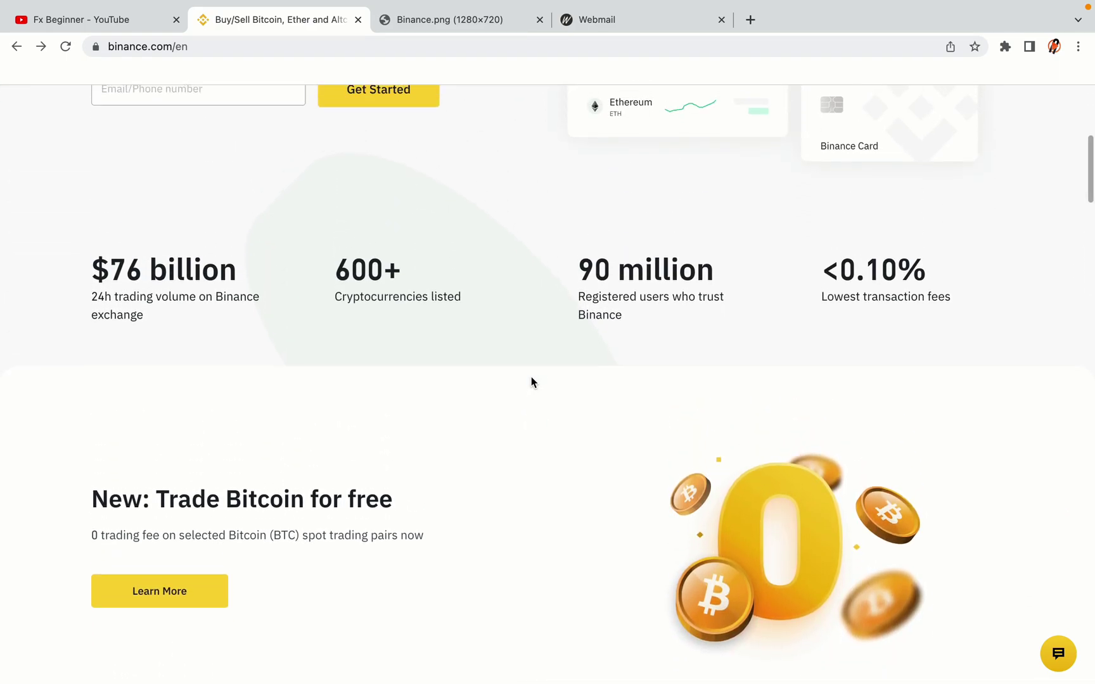
{"action": "scroll", "coordinate": [531, 382], "scroll_direction": "down", "scroll_amount": 10}
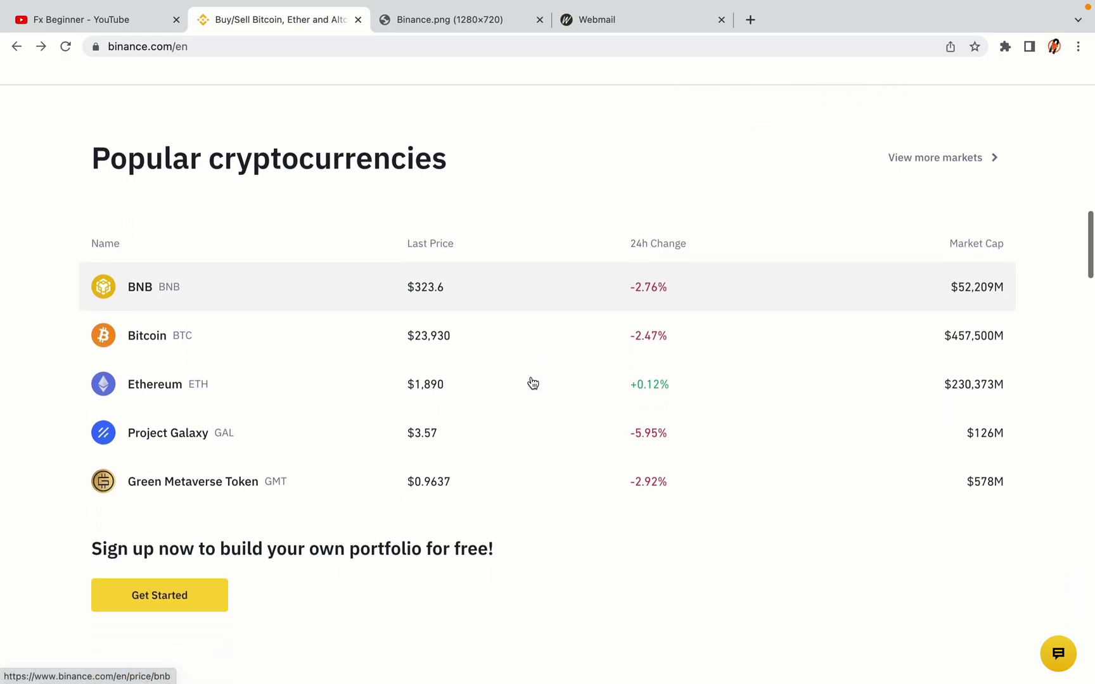
{"action": "scroll", "coordinate": [532, 383], "scroll_direction": "down", "scroll_amount": 3}
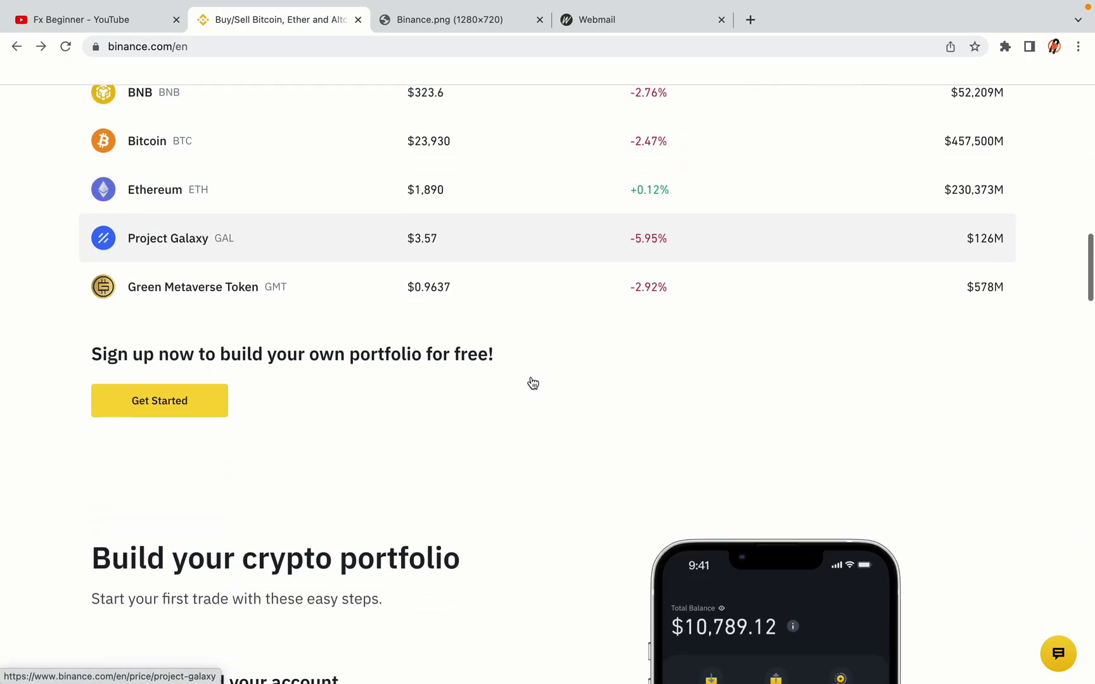
{"action": "scroll", "coordinate": [533, 383], "scroll_direction": "down", "scroll_amount": 6}
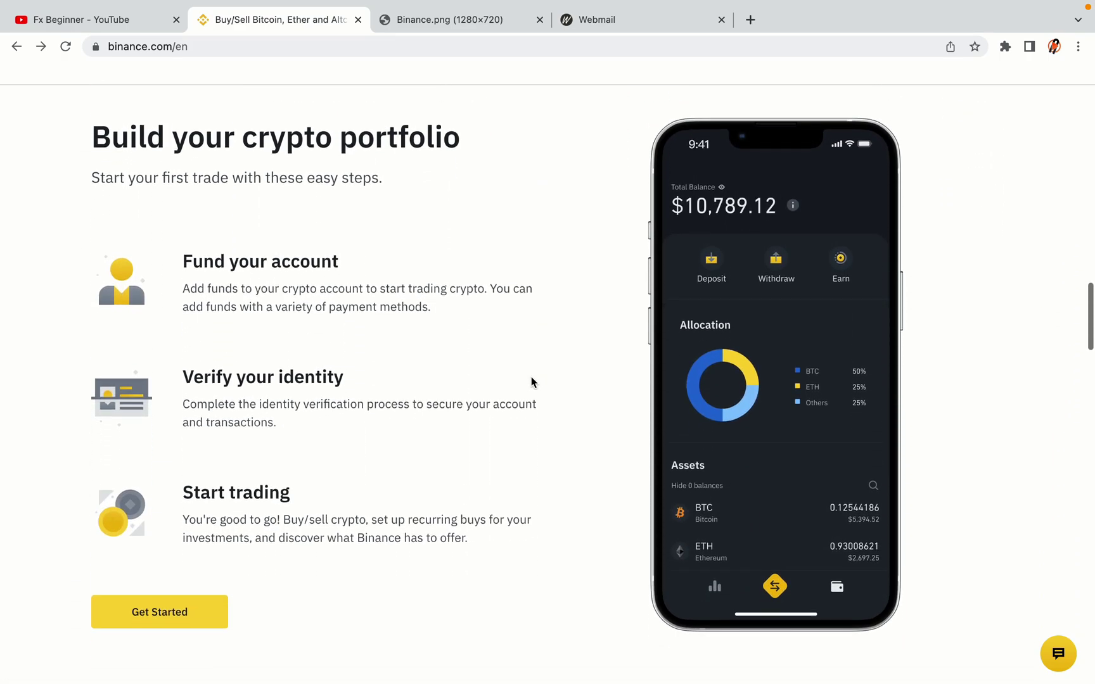
{"action": "scroll", "coordinate": [531, 380], "scroll_direction": "down", "scroll_amount": 9}
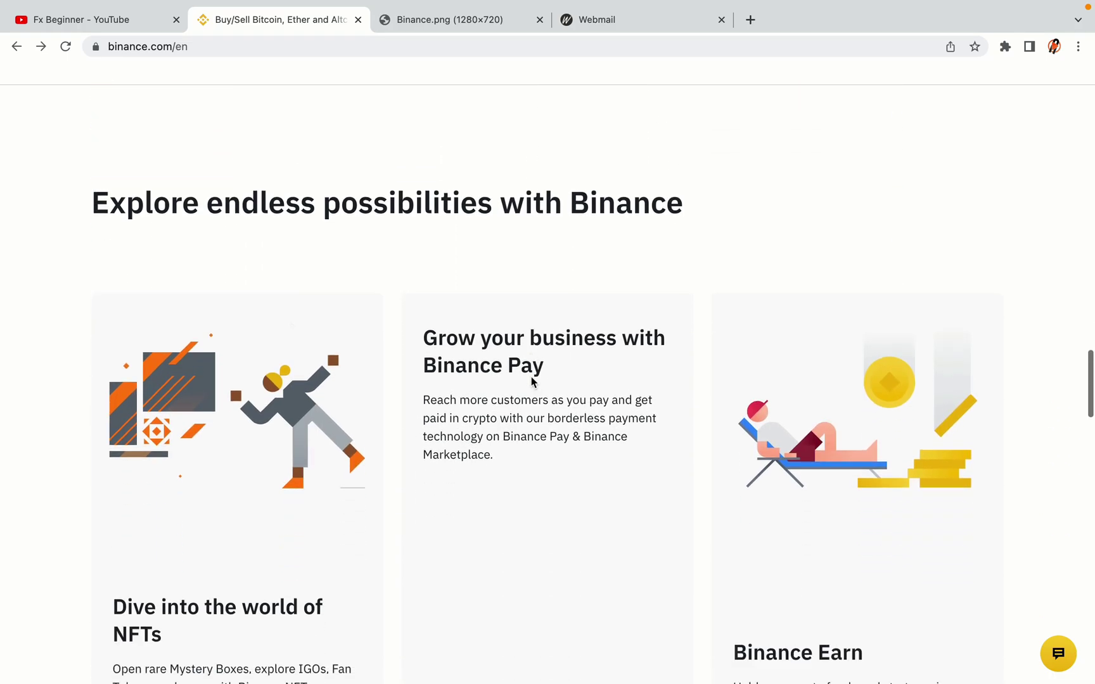
{"action": "scroll", "coordinate": [531, 380], "scroll_direction": "down", "scroll_amount": 10}
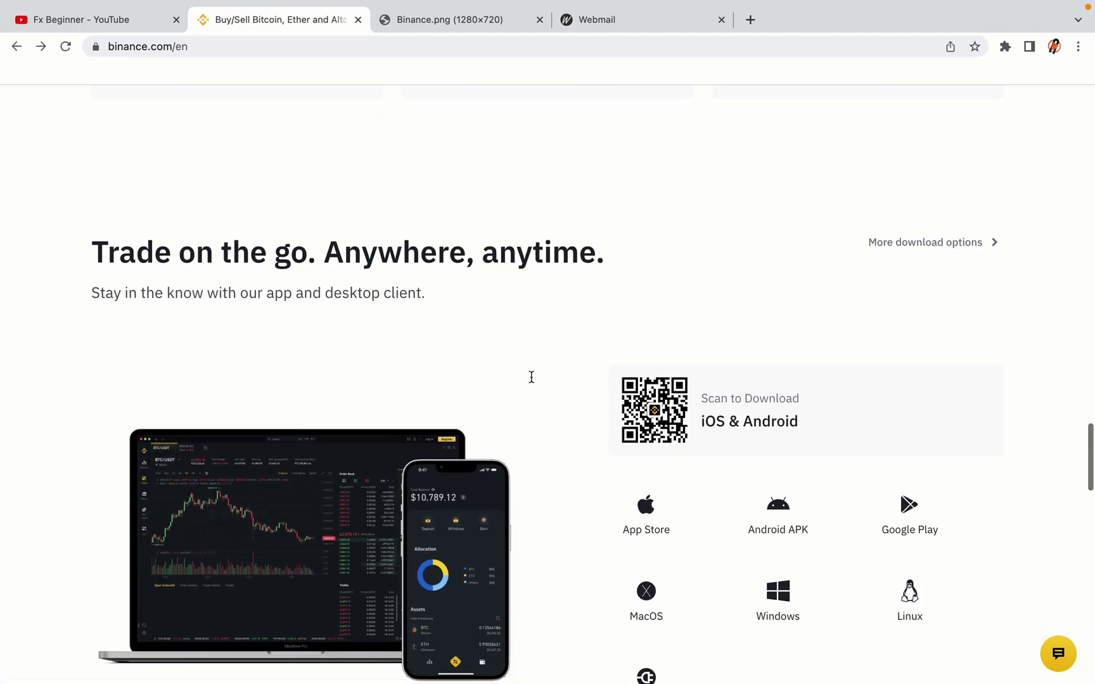
{"action": "scroll", "coordinate": [531, 376], "scroll_direction": "down", "scroll_amount": 7}
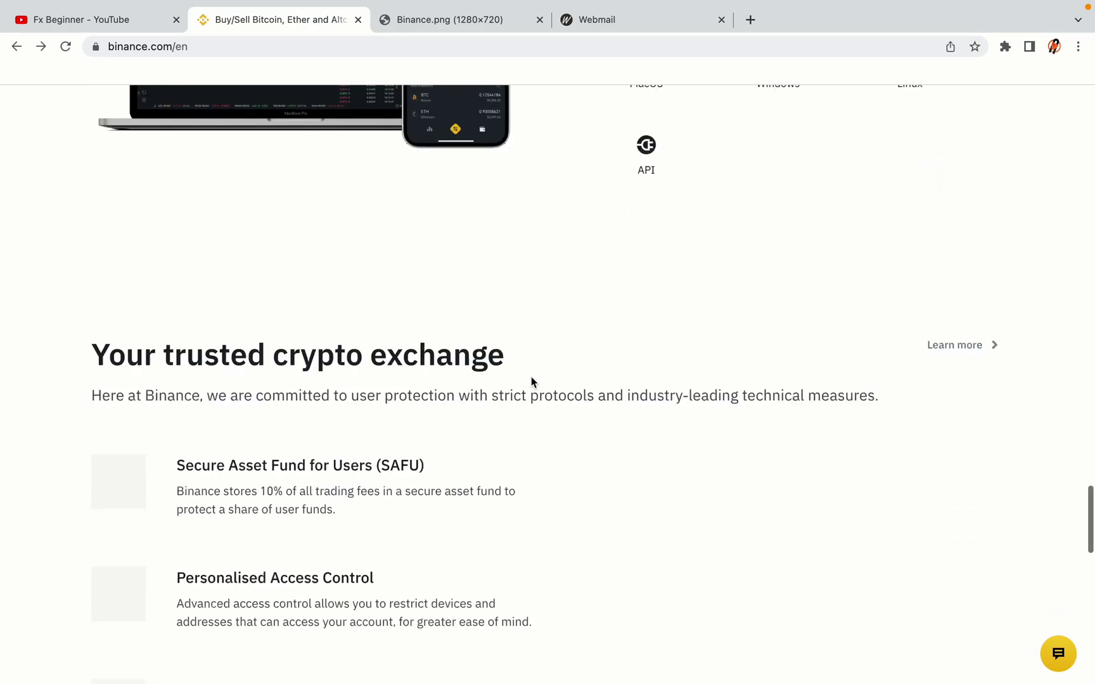
{"action": "scroll", "coordinate": [531, 377], "scroll_direction": "down", "scroll_amount": 4}
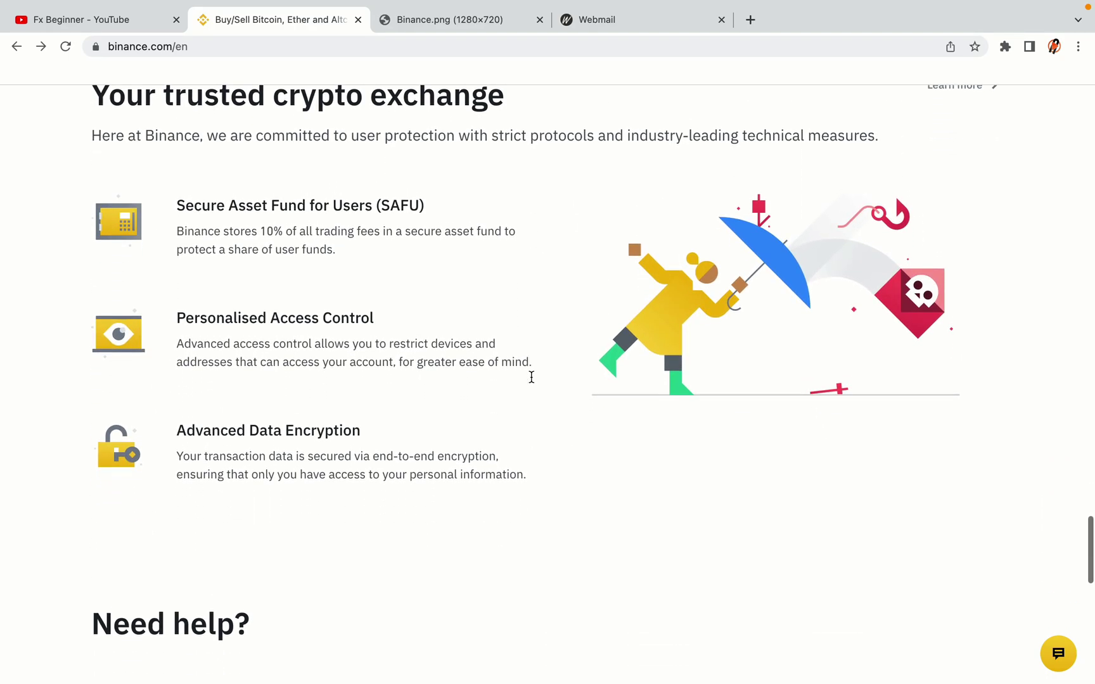
{"action": "scroll", "coordinate": [531, 376], "scroll_direction": "down", "scroll_amount": 8}
{"action": "scroll", "coordinate": [531, 376], "scroll_direction": "up", "scroll_amount": 20}
{"action": "scroll", "coordinate": [531, 382], "scroll_direction": "up", "scroll_amount": 20}
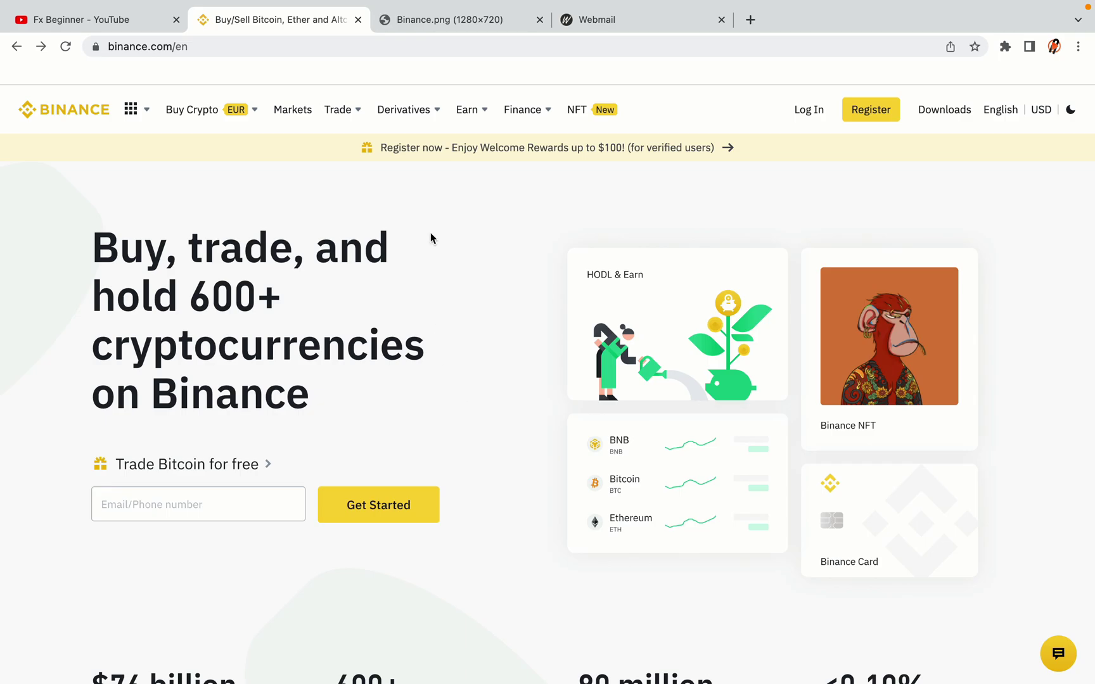
{"action": "left_click", "coordinate": [458, 19]}
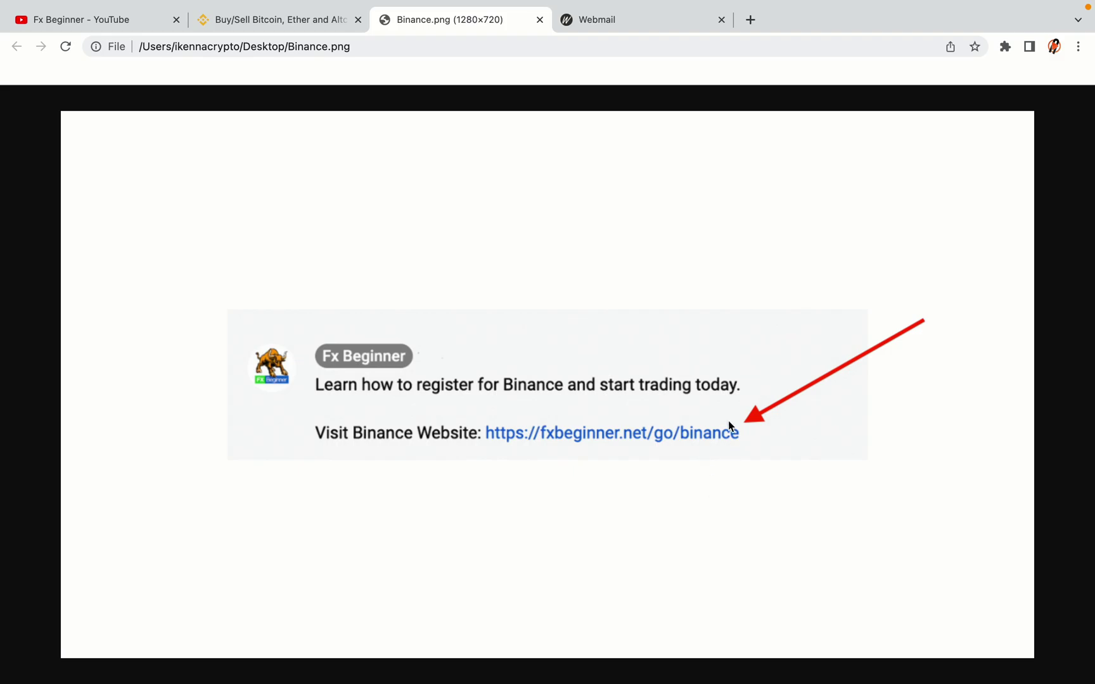
{"action": "key", "text": "ctrl+shift+Tab"}
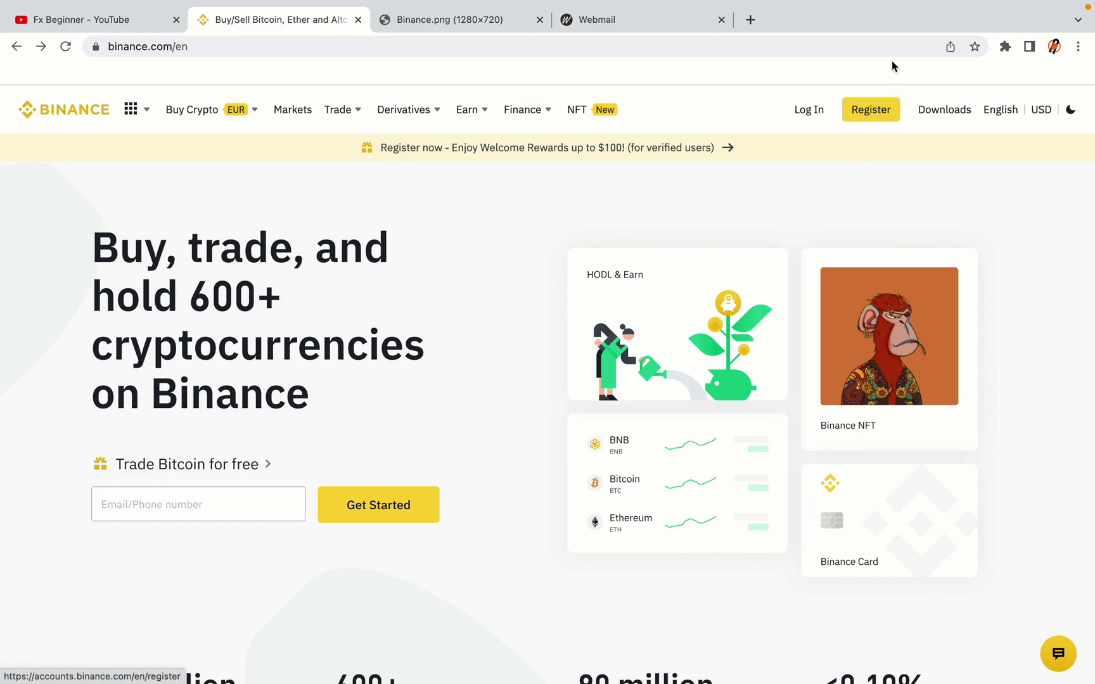
- Start a new Binance account registration with the Register button in the top navigation
{"action": "left_click", "coordinate": [880, 118]}
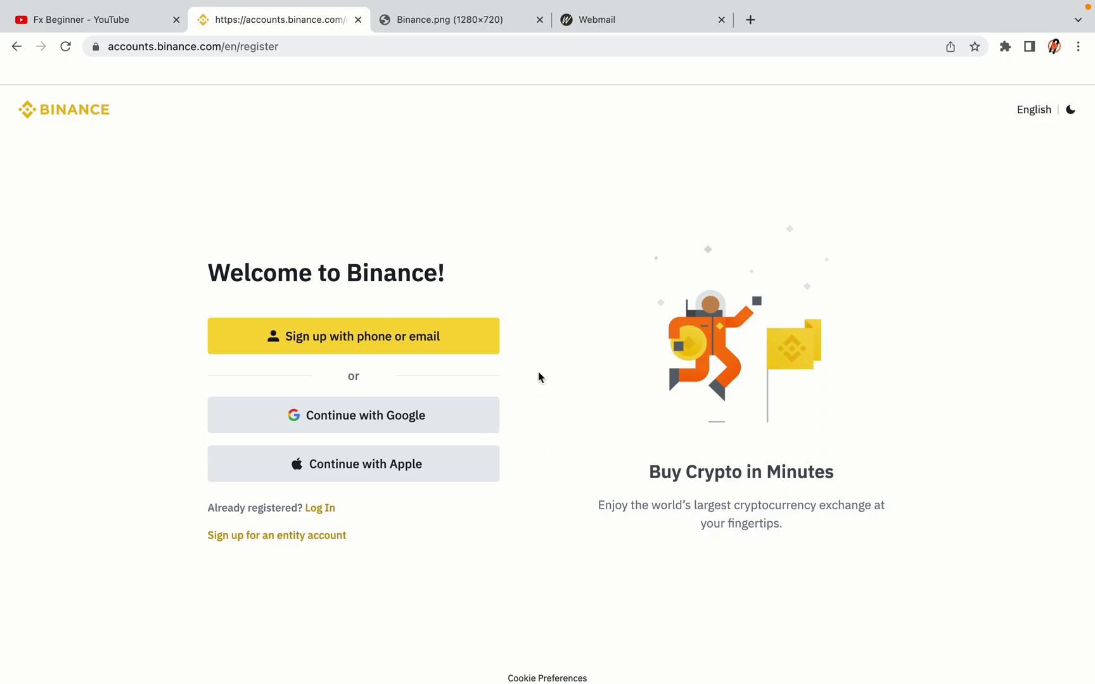
- Sign up by email, fill in the email address and password, and create the personal account
{"action": "left_click", "coordinate": [452, 349]}
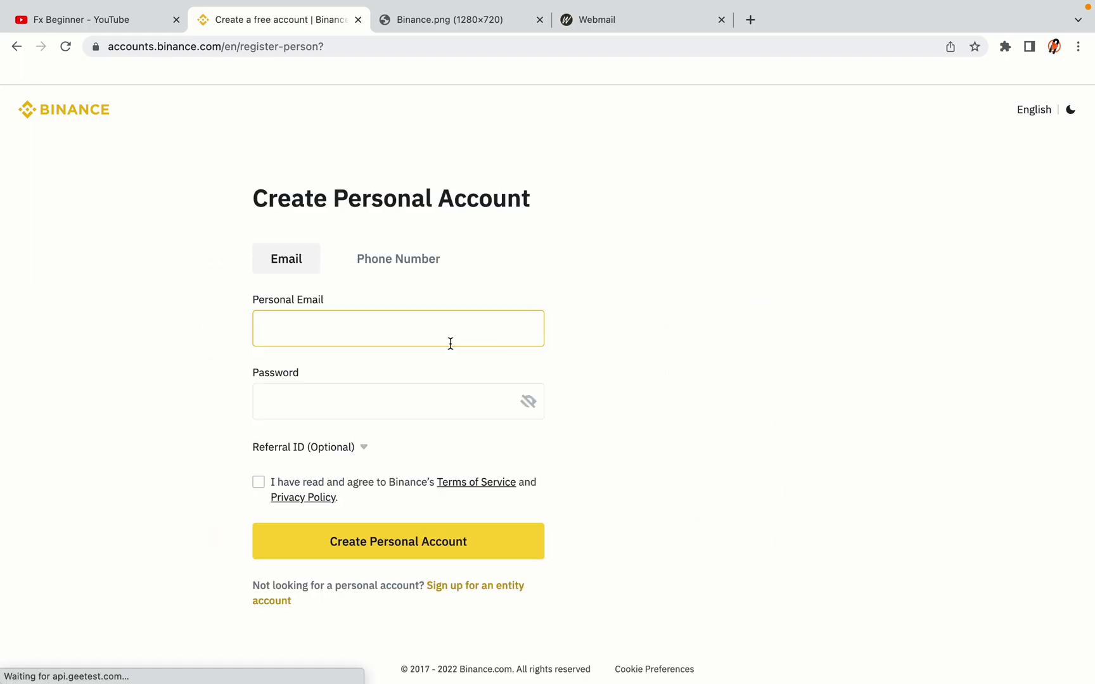
{"action": "left_click", "coordinate": [671, 387]}
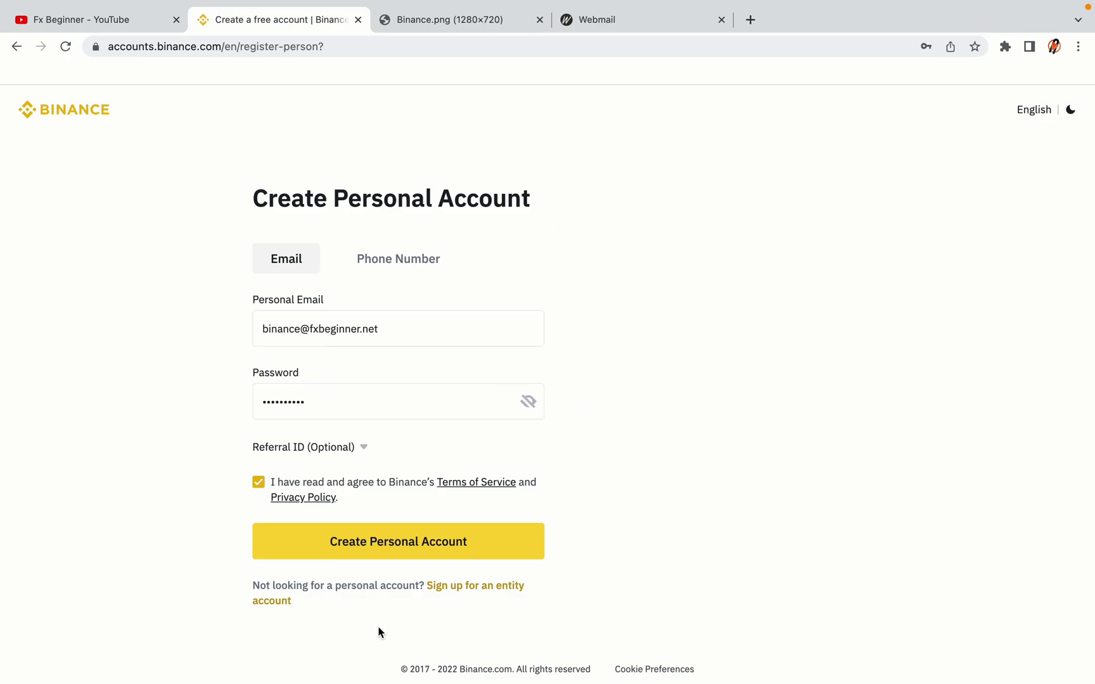
{"action": "left_click", "coordinate": [418, 549]}
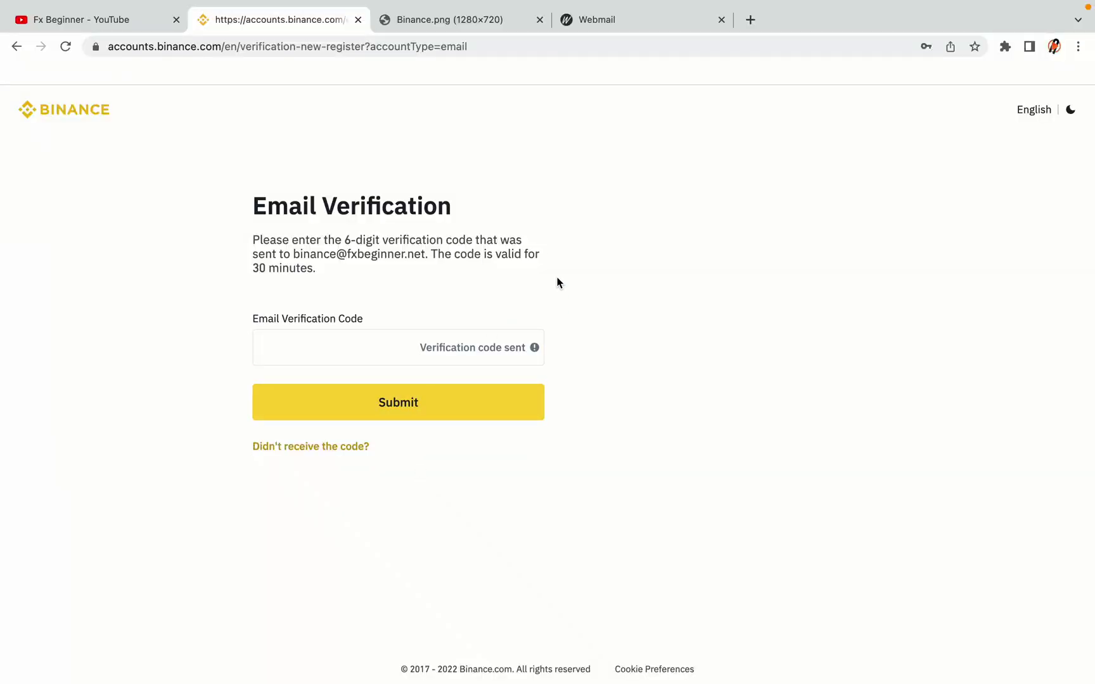
- Move the Webmail tab beside the Binance tab and bring up the inbox
{"action": "left_click_drag", "start_coordinate": [625, 19], "coordinate": [443, 20]}
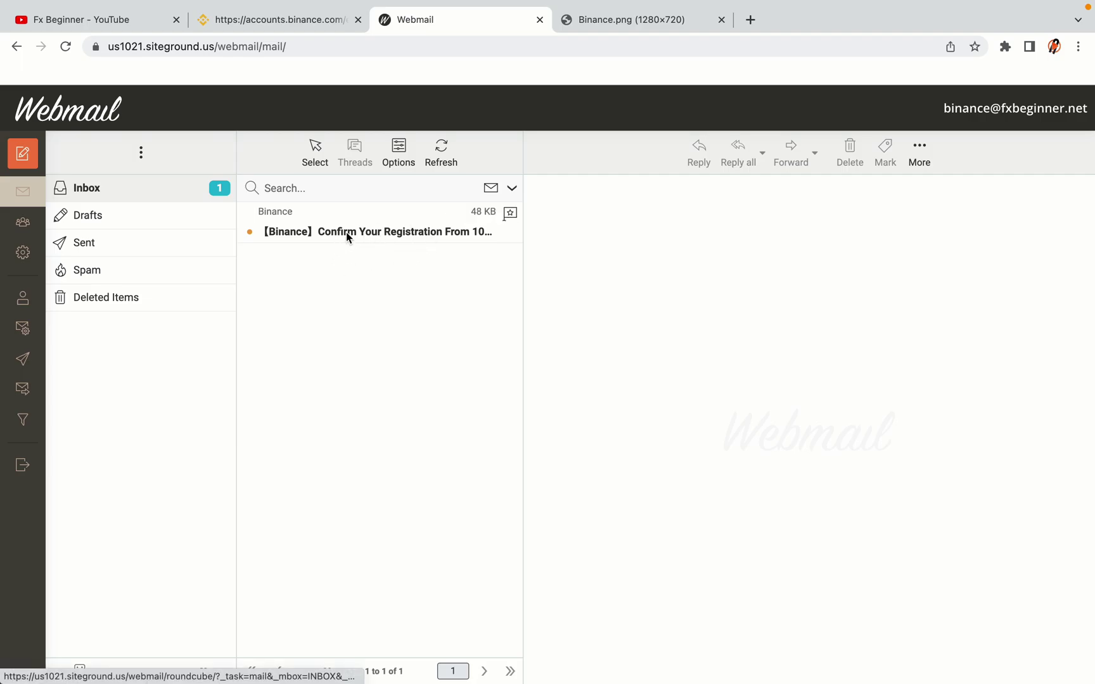
- Open Binance's 'Confirm Your Registration' email and copy its account activation code
{"action": "left_click", "coordinate": [379, 231]}
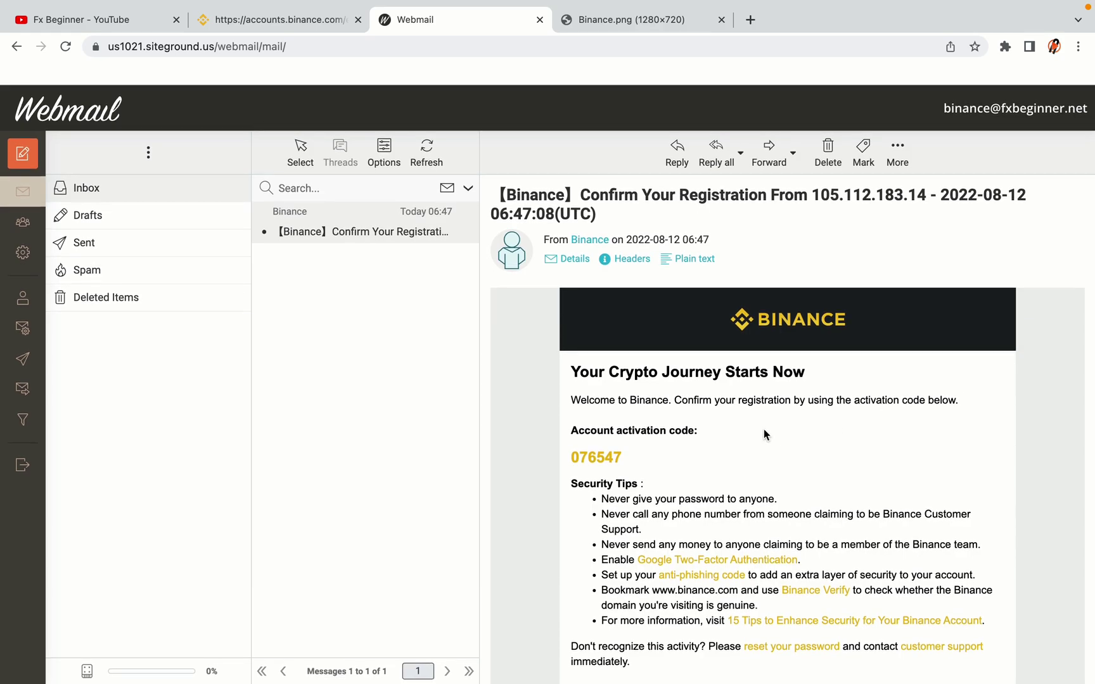
{"action": "scroll", "coordinate": [820, 366], "scroll_direction": "down", "scroll_amount": 3}
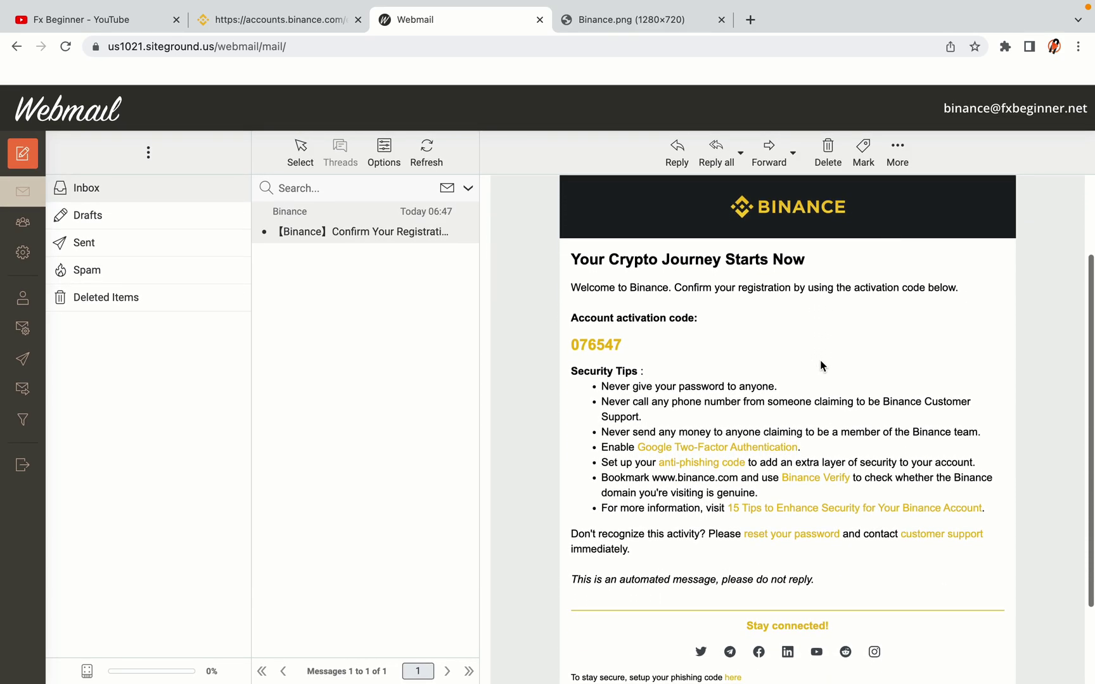
{"action": "scroll", "coordinate": [820, 366], "scroll_direction": "up", "scroll_amount": 1}
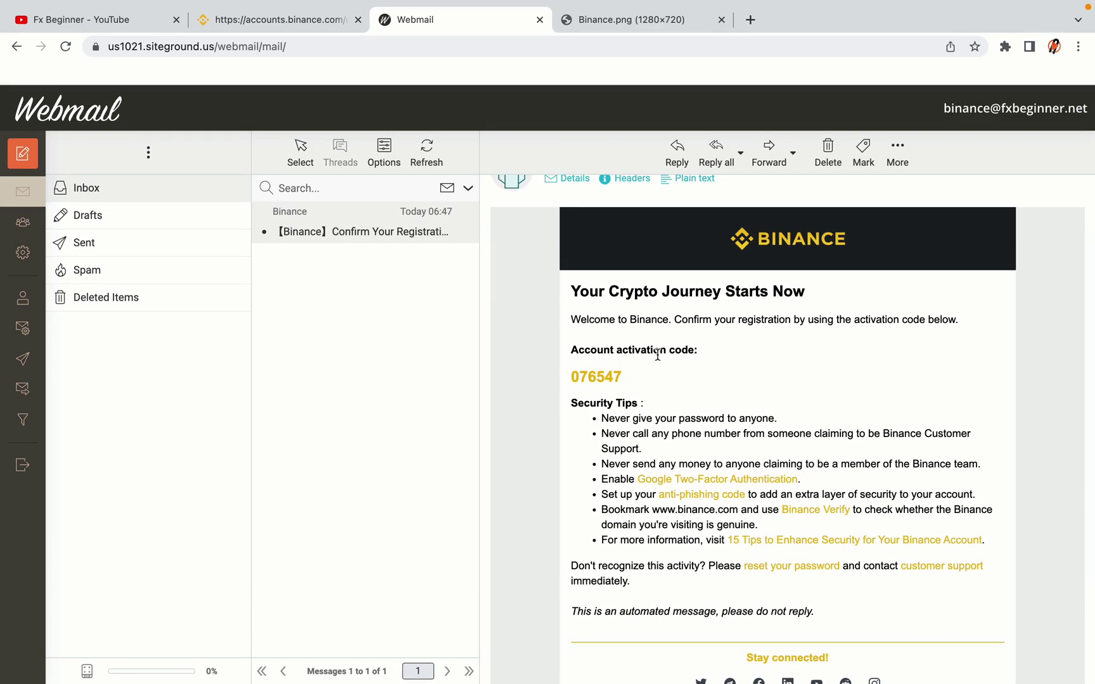
{"action": "left_click_drag", "start_coordinate": [571, 376], "coordinate": [621, 377]}
{"action": "left_click", "coordinate": [626, 379]}
{"action": "right_click", "coordinate": [607, 373]}
{"action": "left_click", "coordinate": [625, 405]}
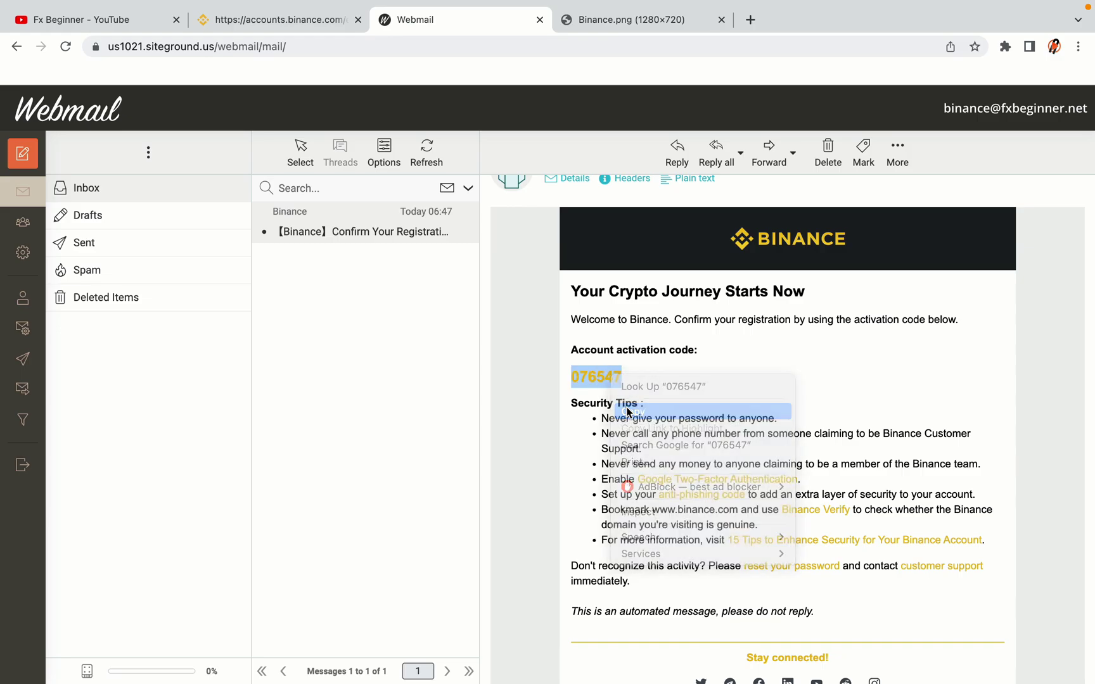
{"action": "left_click", "coordinate": [285, 19]}
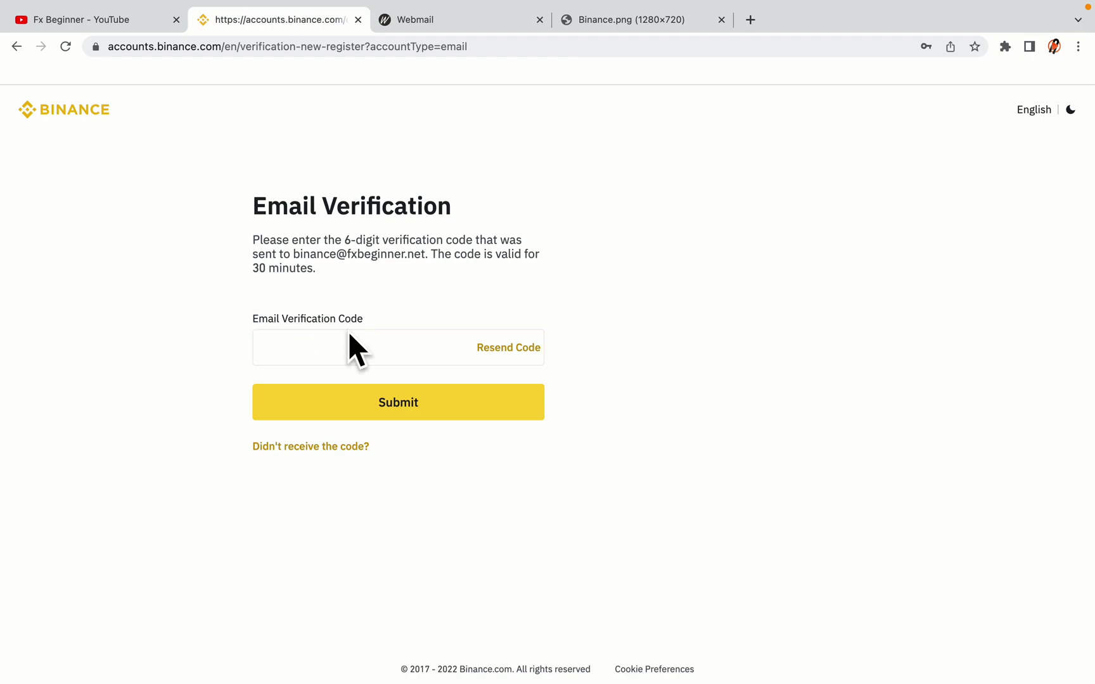
- Paste the copied activation code into the Email Verification Code field and submit it
{"action": "left_click", "coordinate": [333, 344]}
{"action": "key", "text": "super+v"}
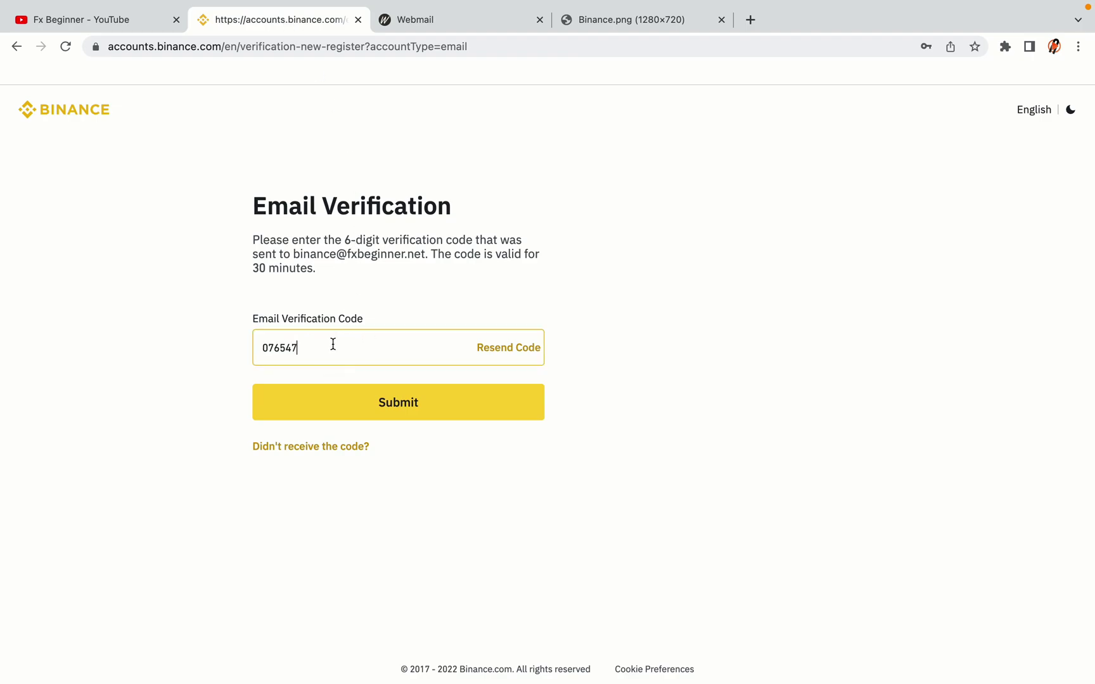
{"action": "left_click", "coordinate": [193, 326]}
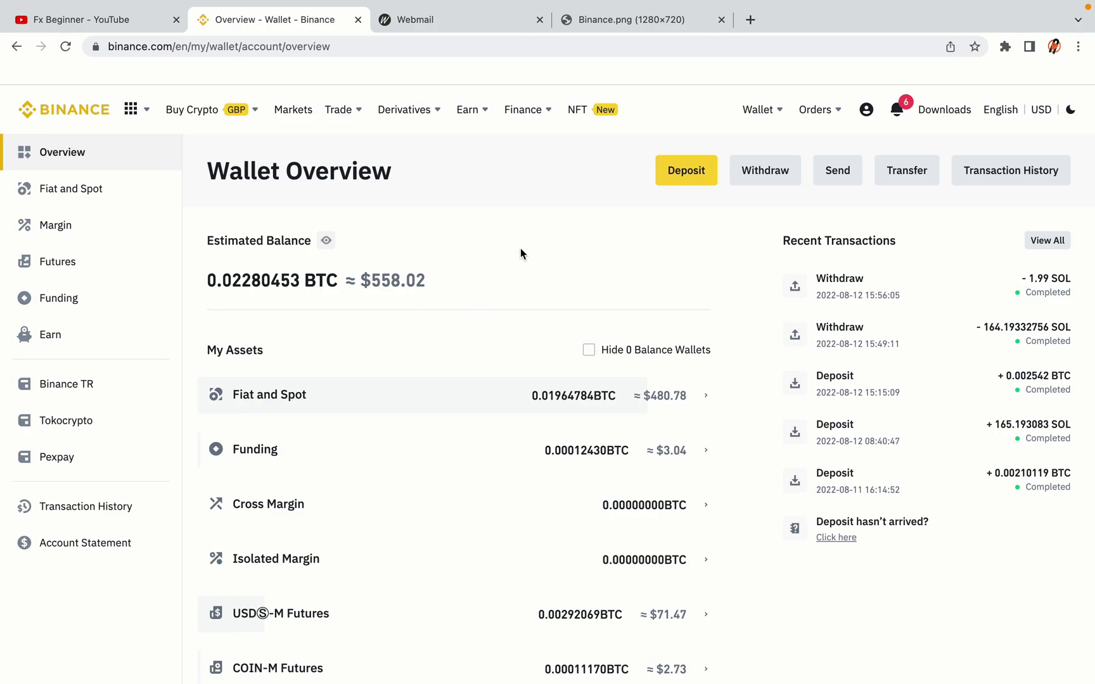
{"action": "scroll", "coordinate": [673, 294], "scroll_direction": "down", "scroll_amount": 3}
{"action": "scroll", "coordinate": [673, 291], "scroll_direction": "down", "scroll_amount": 2}
{"action": "scroll", "coordinate": [673, 292], "scroll_direction": "up", "scroll_amount": 5}
{"action": "mouse_move", "coordinate": [256, 112]}
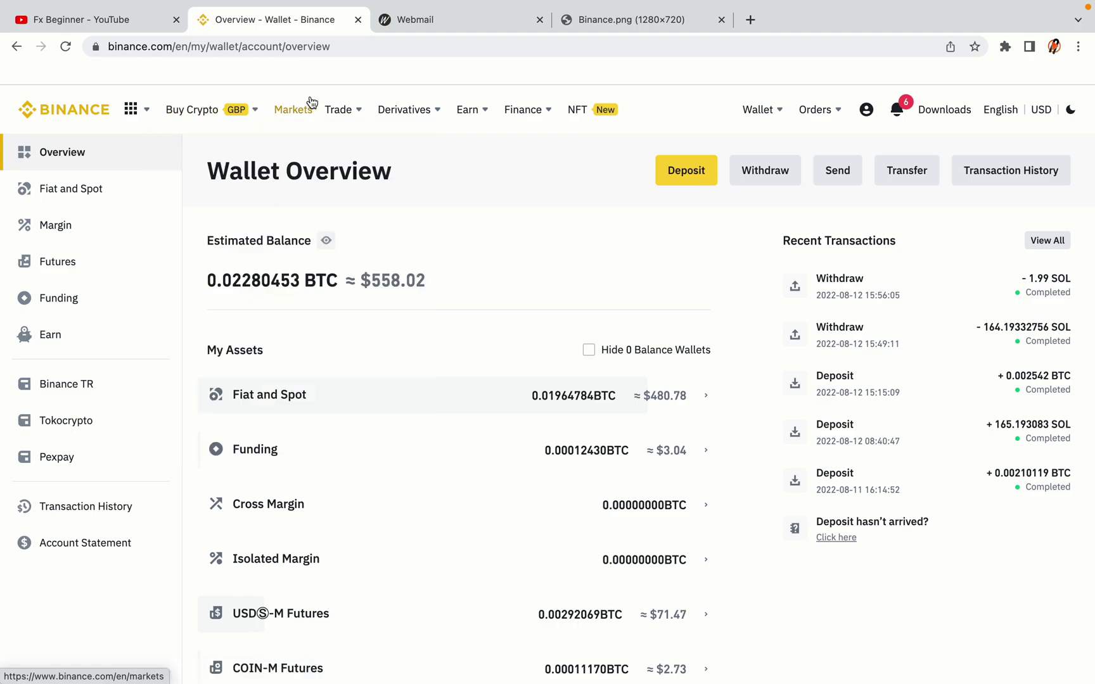
{"action": "mouse_move", "coordinate": [338, 112]}
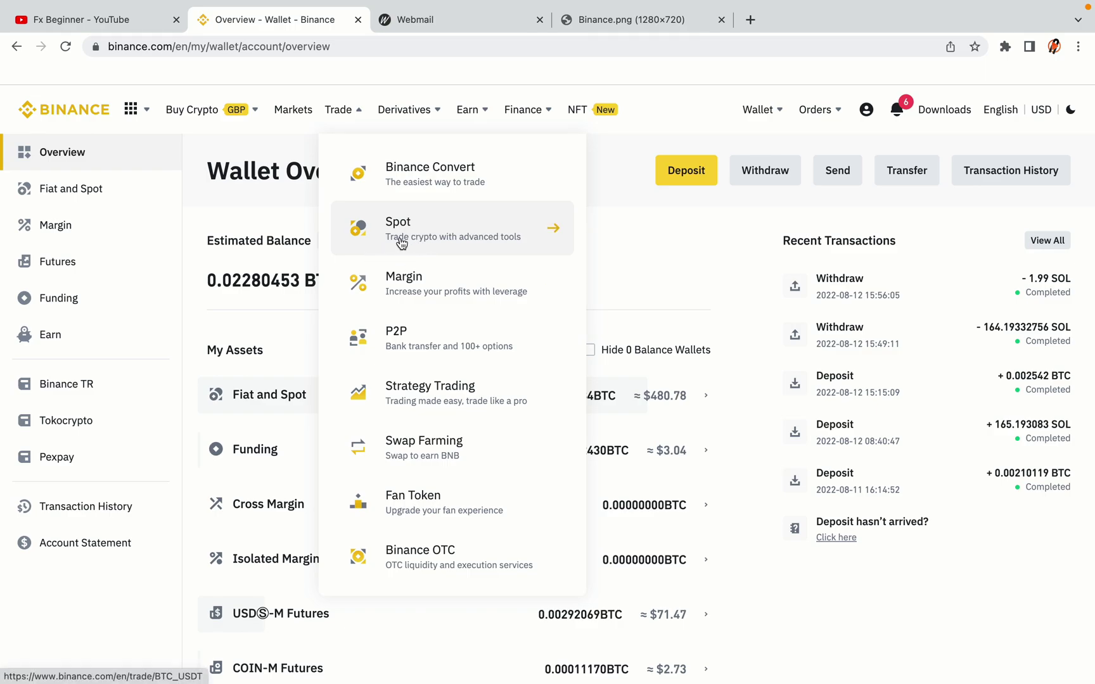
{"action": "left_click", "coordinate": [72, 104]}
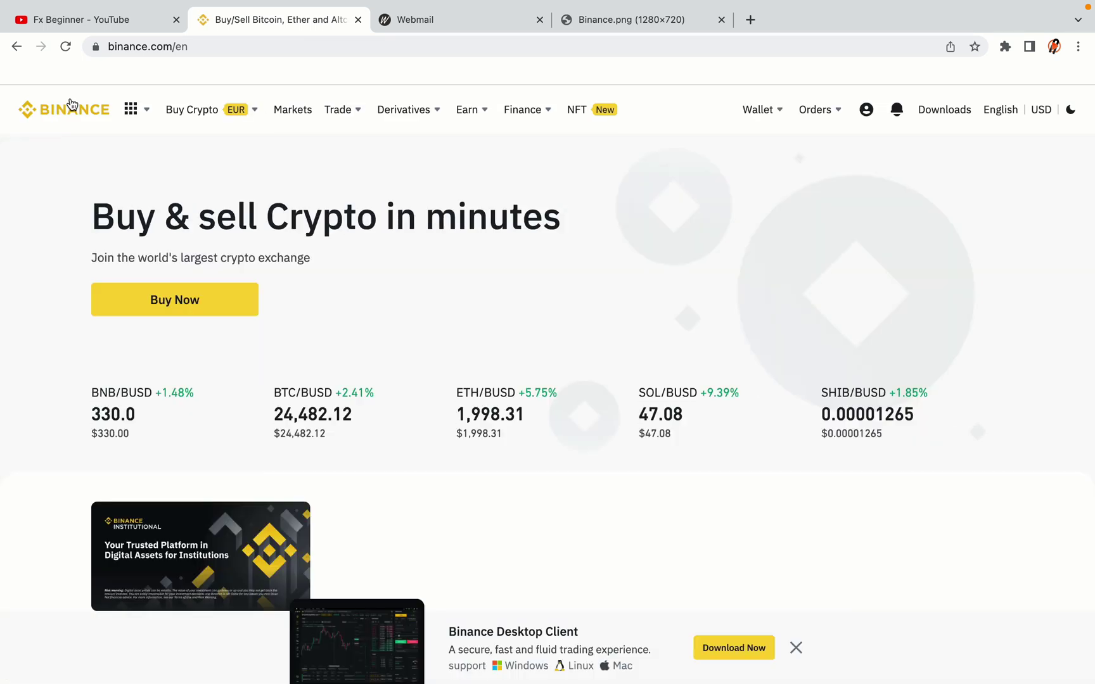